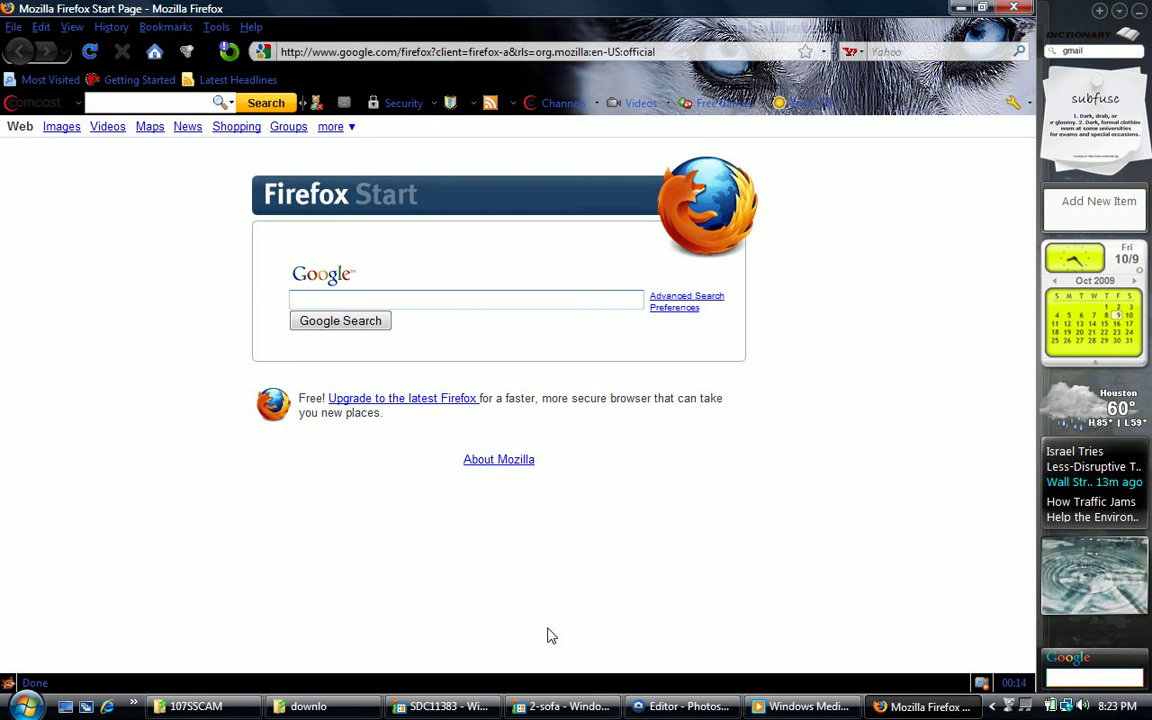
Step: Compare the original SDC11383 and finished 2-sofa photos in Photo Gallery, then bring up Photoshop Elements Editor
{"action": "left_click", "coordinate": [453, 708]}
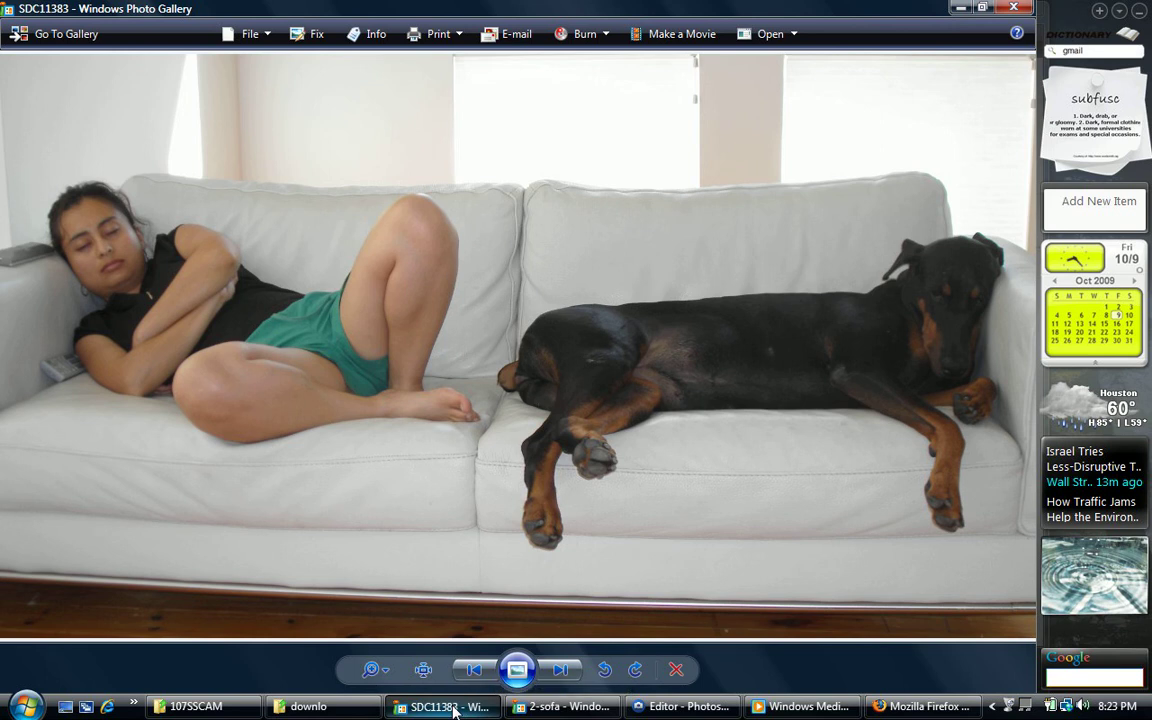
{"action": "mouse_move", "coordinate": [562, 707]}
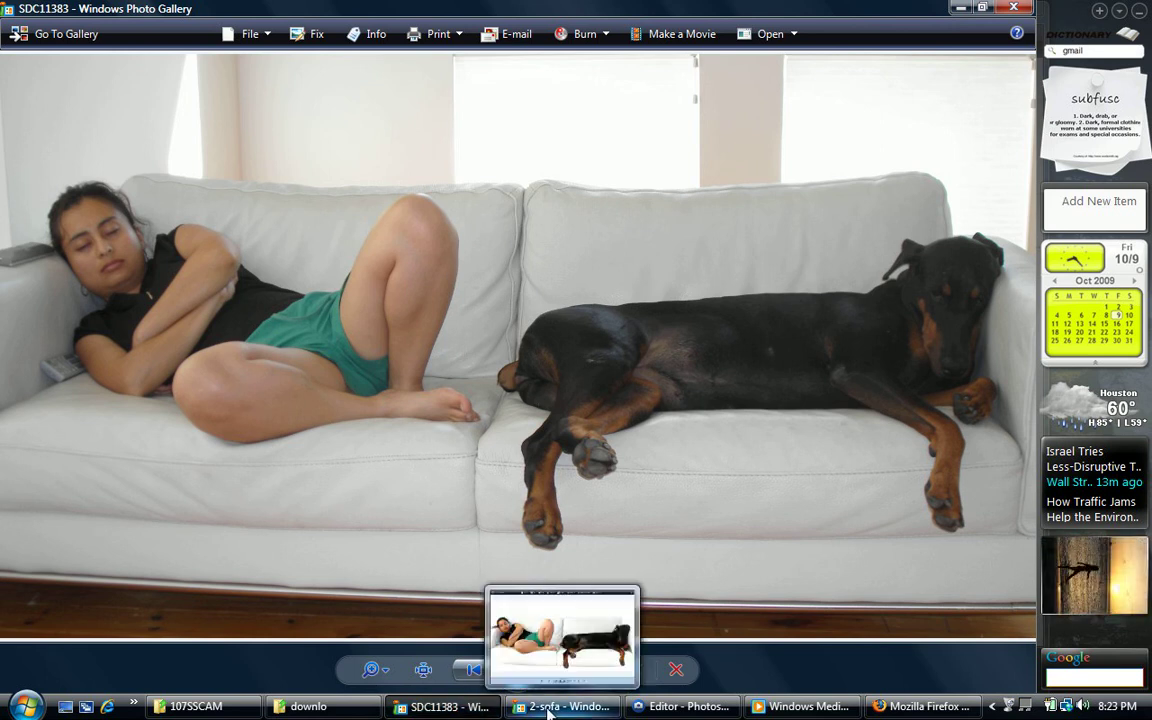
{"action": "left_click", "coordinate": [548, 712]}
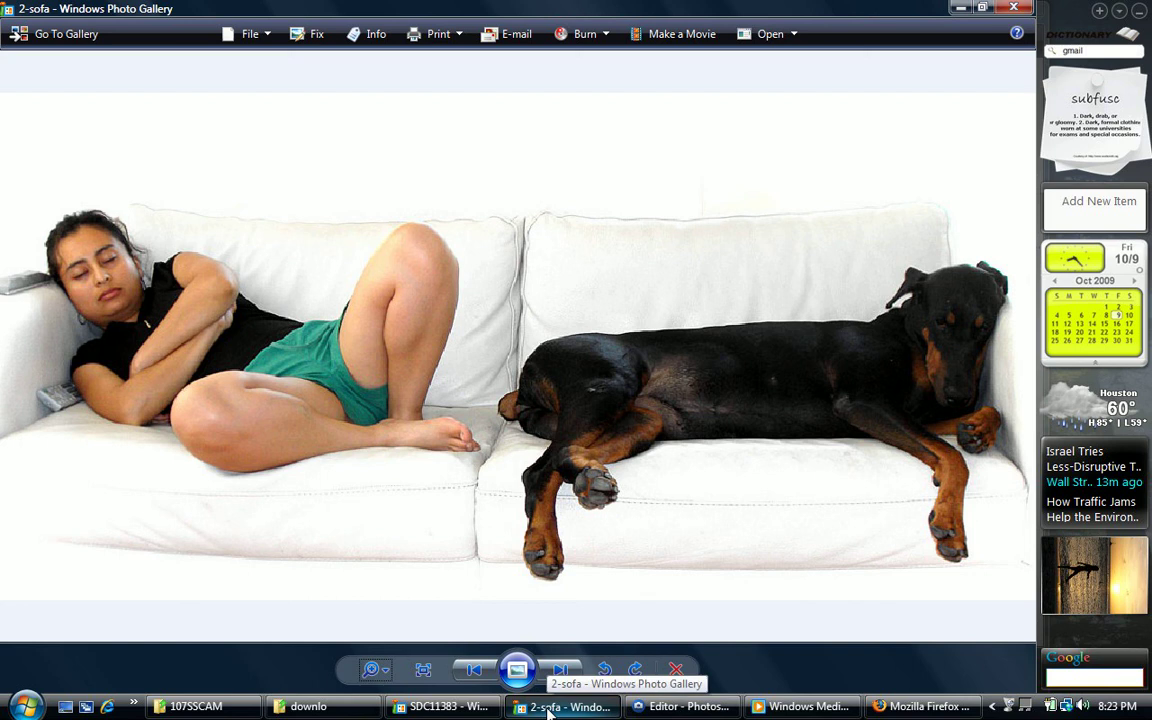
{"action": "left_click", "coordinate": [685, 712]}
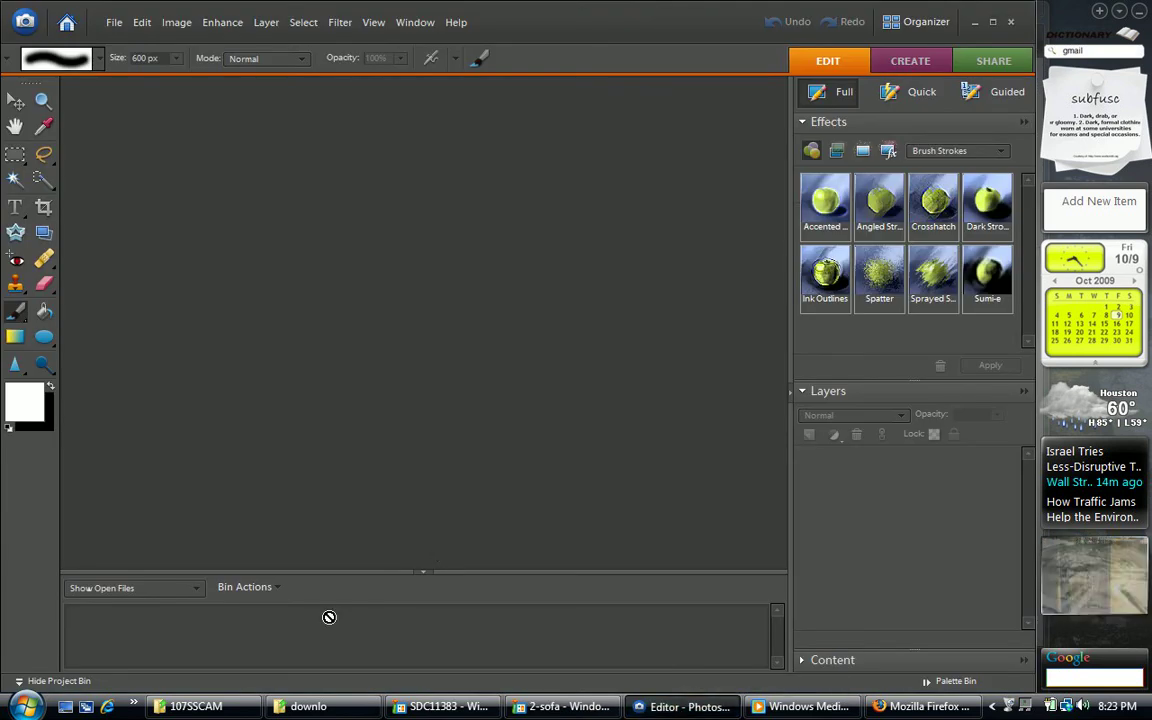
Step: Drag SDC11383 from the 107SSCAM folder into the Photoshop Elements workspace
{"action": "left_click", "coordinate": [239, 712]}
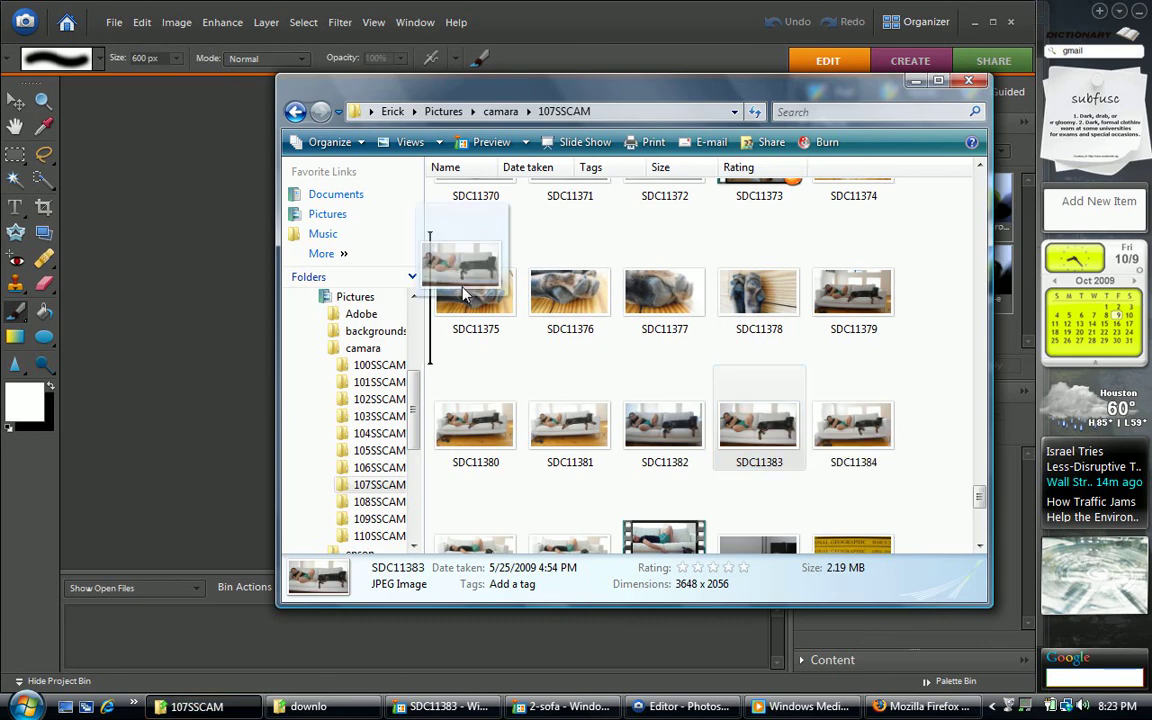
{"action": "left_click", "coordinate": [148, 268]}
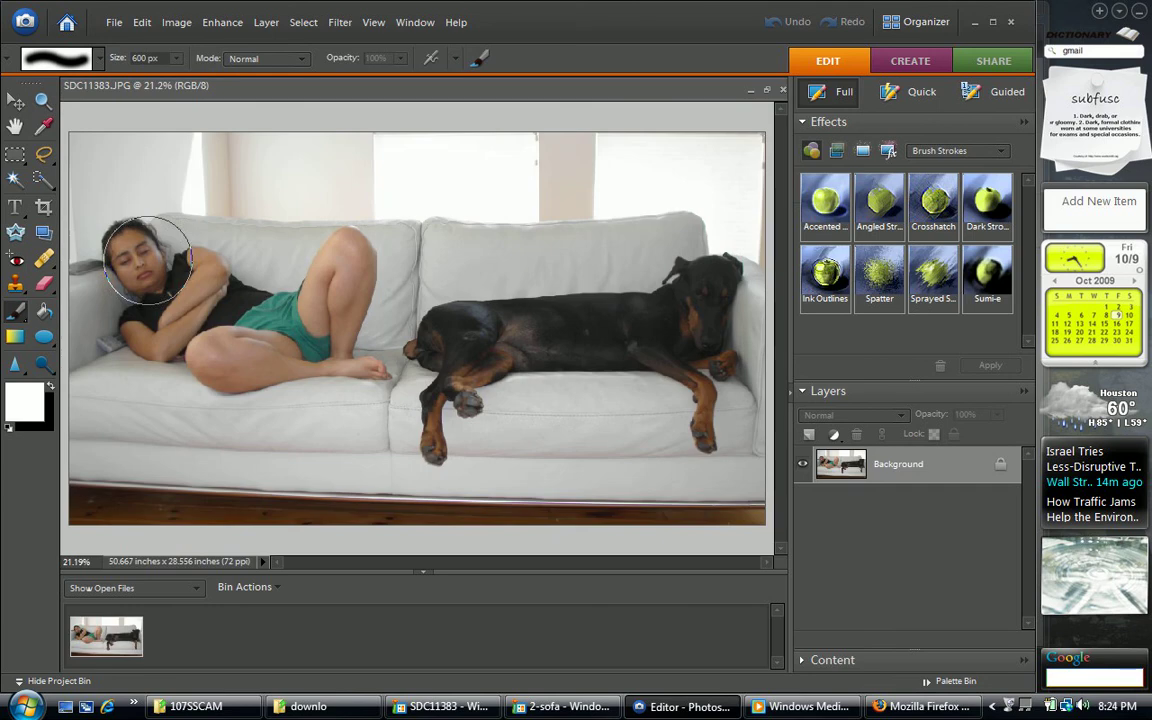
Step: Crop the photo to 50.667 x 24.958 inches, trimming the dark floor strip below the sofa
{"action": "left_click", "coordinate": [44, 207]}
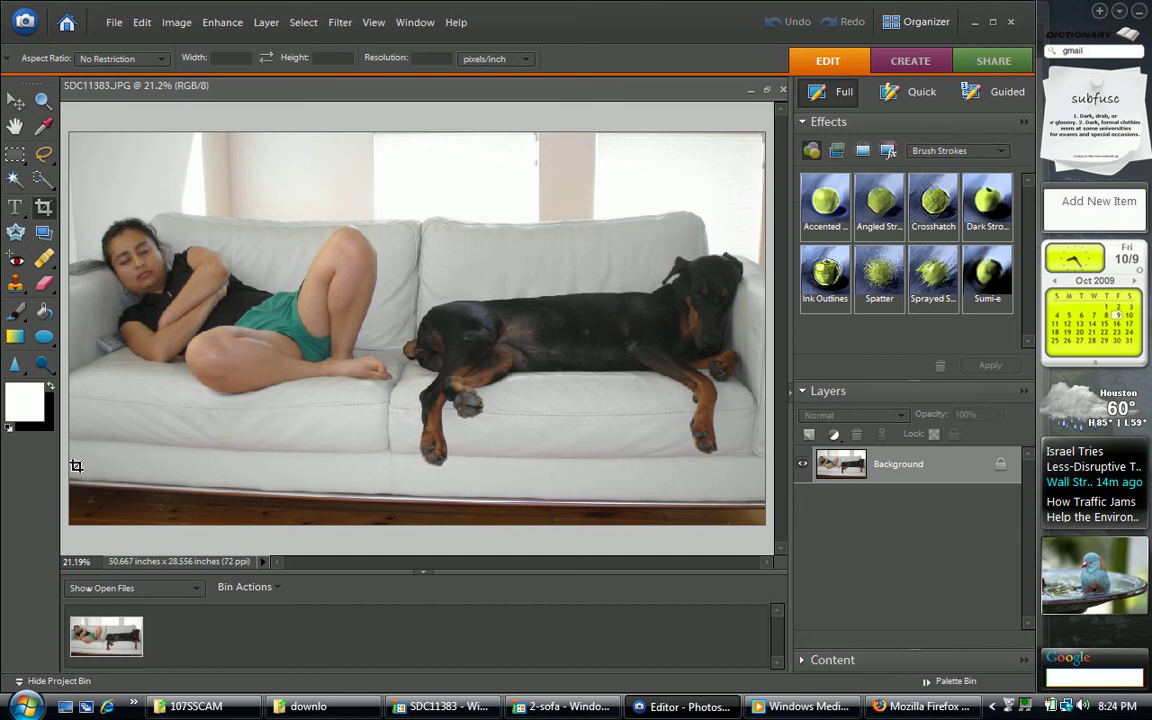
{"action": "left_click_drag", "start_coordinate": [72, 464], "coordinate": [700, 80]}
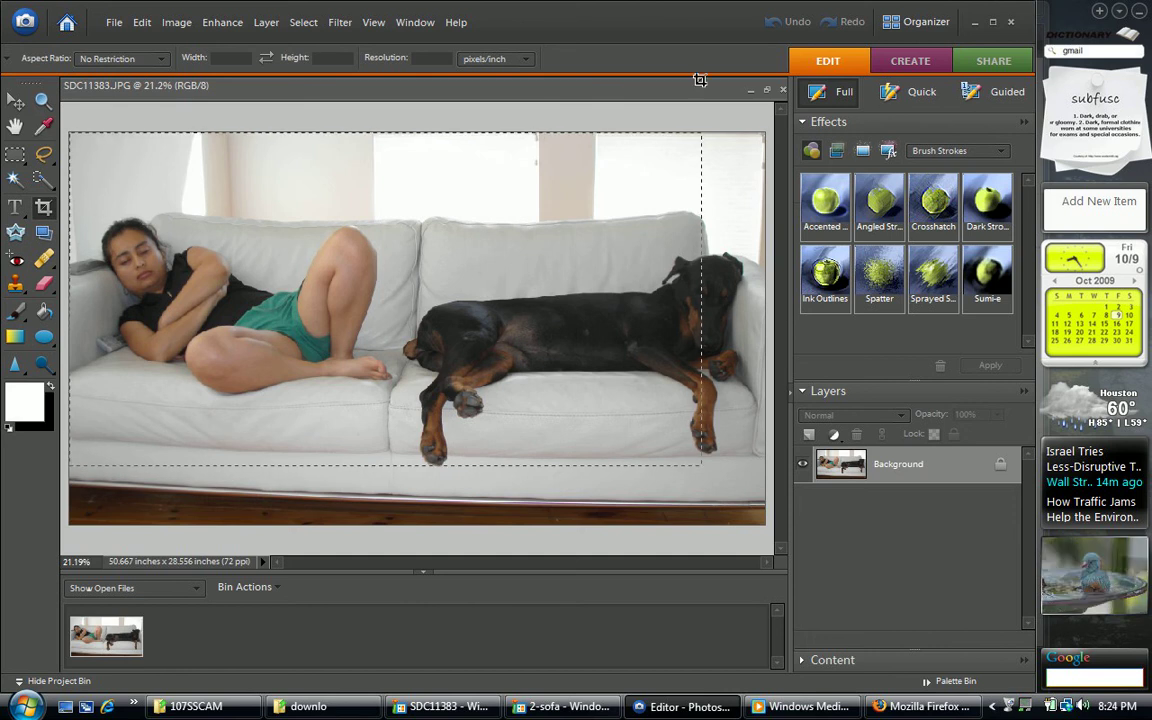
{"action": "left_click_drag", "start_coordinate": [700, 80], "coordinate": [768, 86]}
{"action": "left_click_drag", "start_coordinate": [417, 466], "coordinate": [417, 476]}
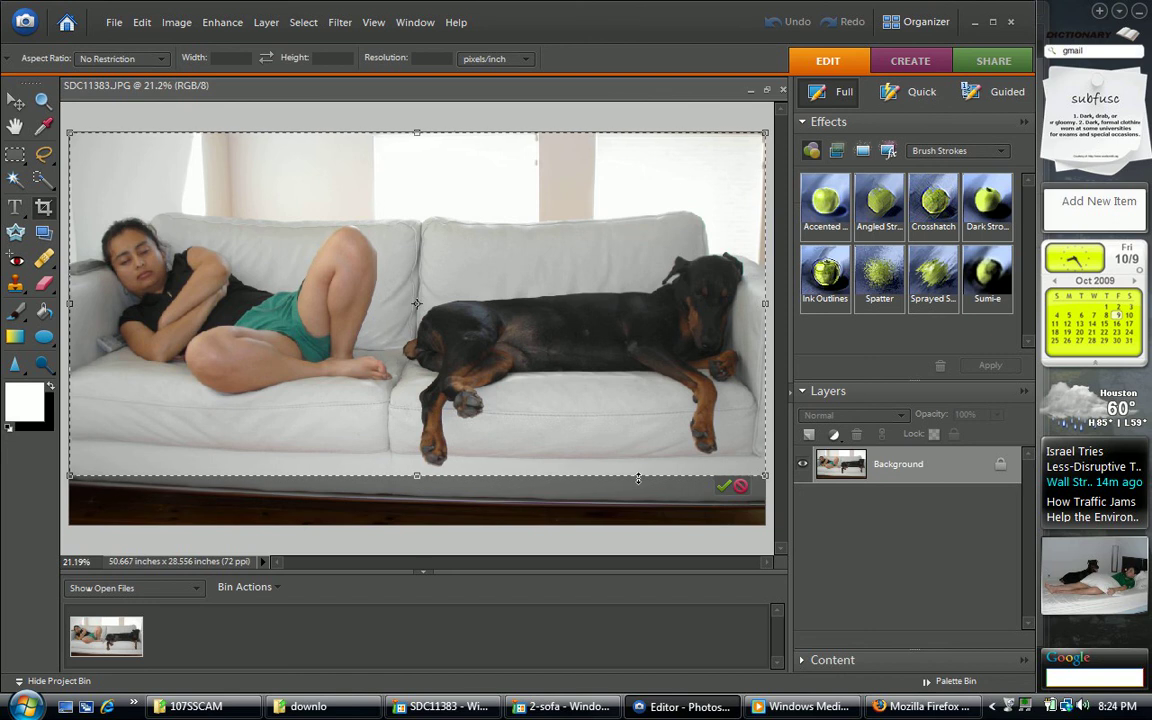
{"action": "left_click", "coordinate": [722, 486]}
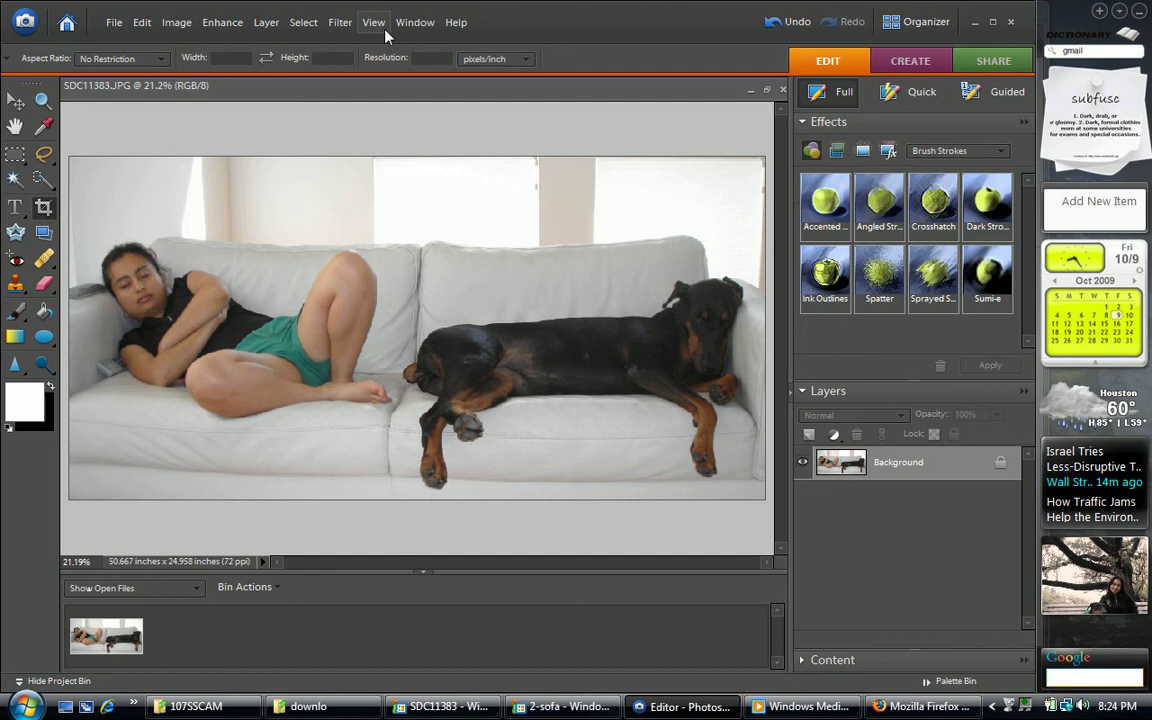
Step: Apply Correct Camera Distortion with the grid hidden and Vignette Amount set to +45
{"action": "left_click", "coordinate": [340, 23]}
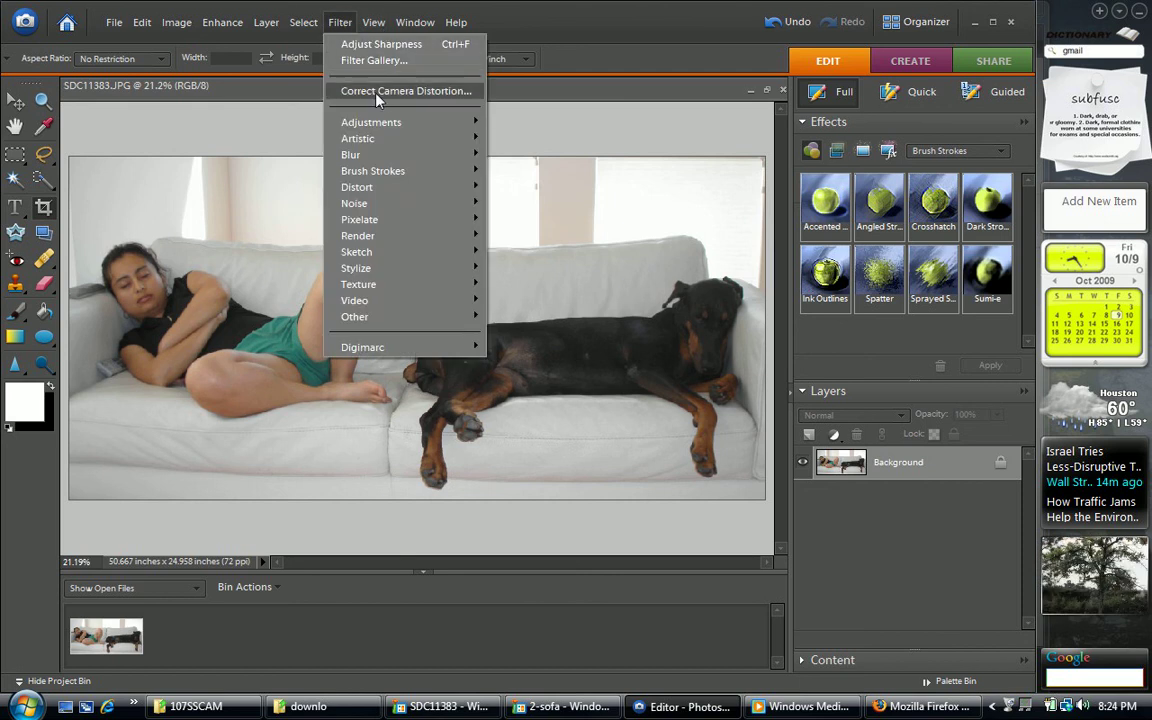
{"action": "left_click", "coordinate": [428, 92]}
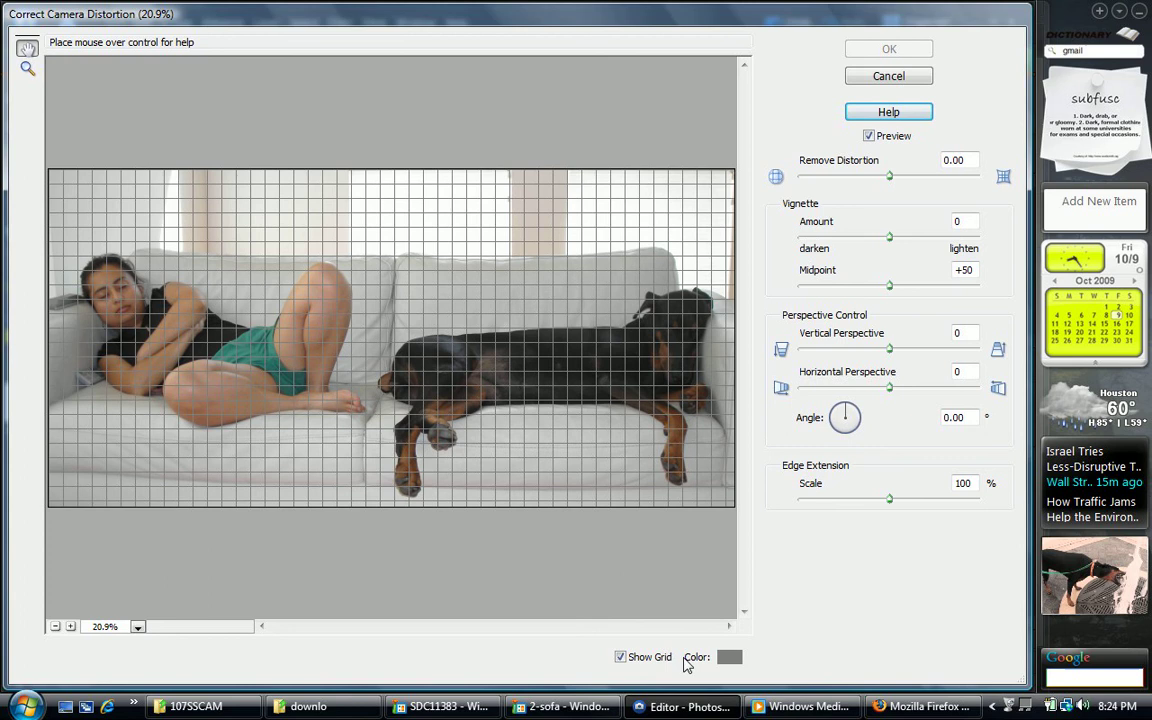
{"action": "left_click", "coordinate": [621, 657]}
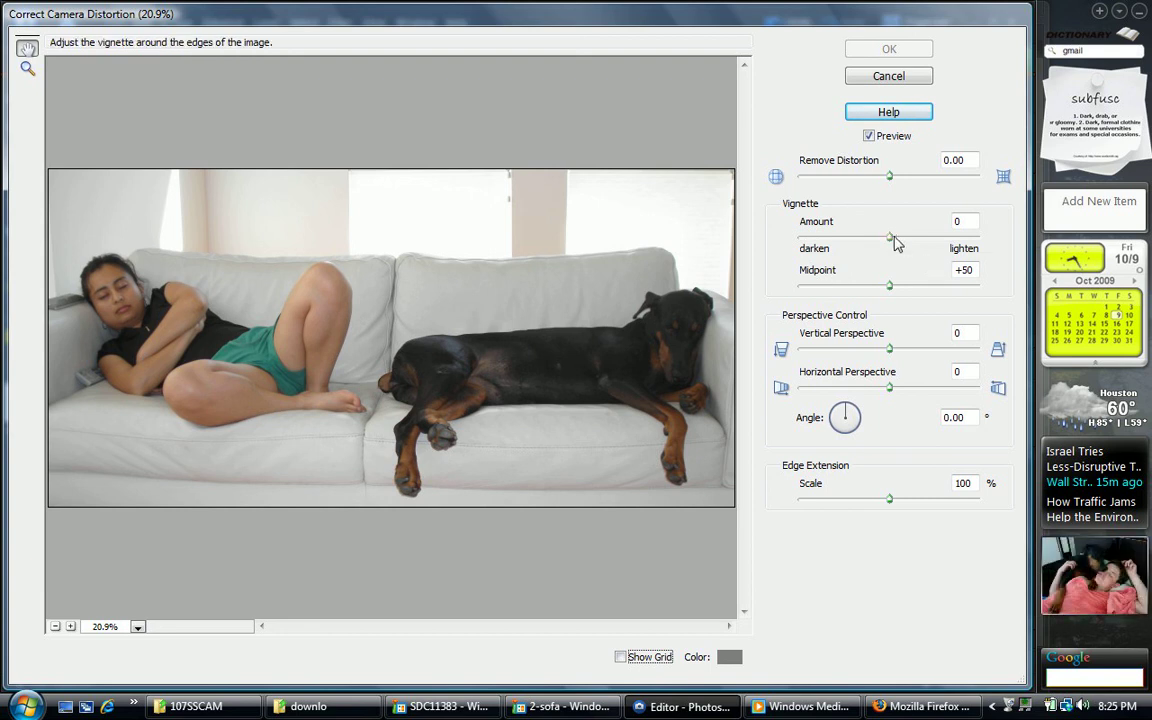
{"action": "left_click", "coordinate": [891, 238]}
{"action": "left_click_drag", "start_coordinate": [891, 240], "coordinate": [926, 251]}
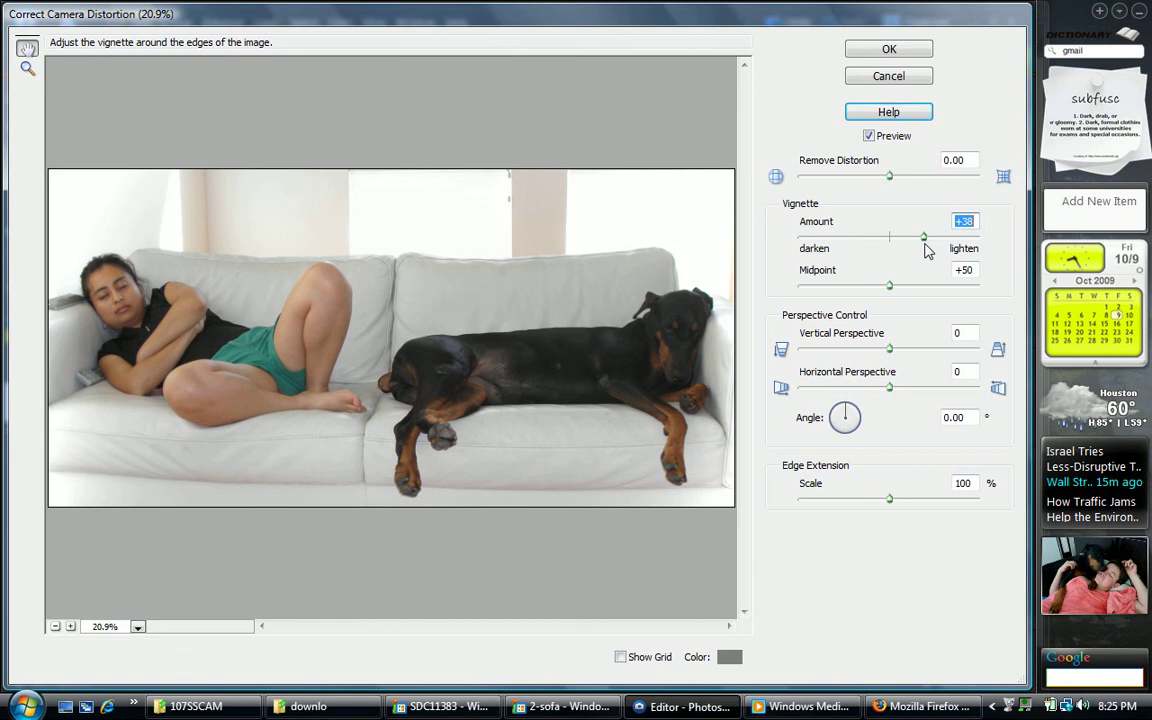
{"action": "left_click_drag", "start_coordinate": [926, 251], "coordinate": [932, 251]}
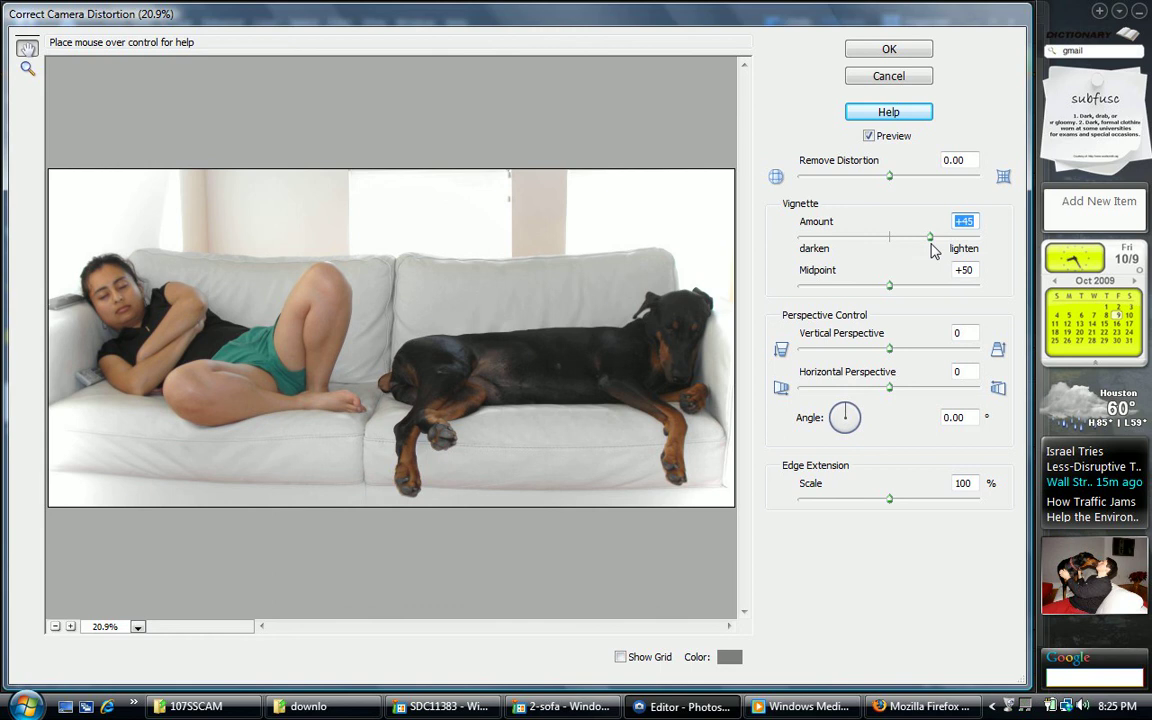
{"action": "left_click", "coordinate": [890, 52]}
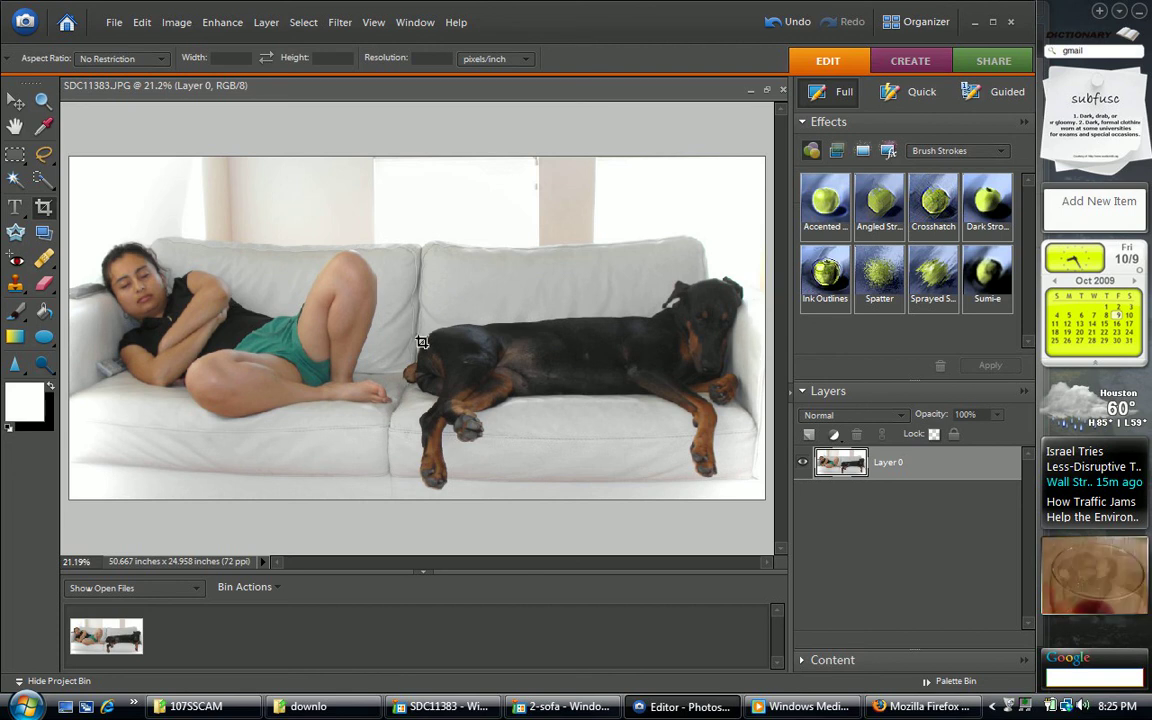
Step: Add a Levels adjustment layer with input levels 30 / 1.00 / 206
{"action": "left_click", "coordinate": [835, 437]}
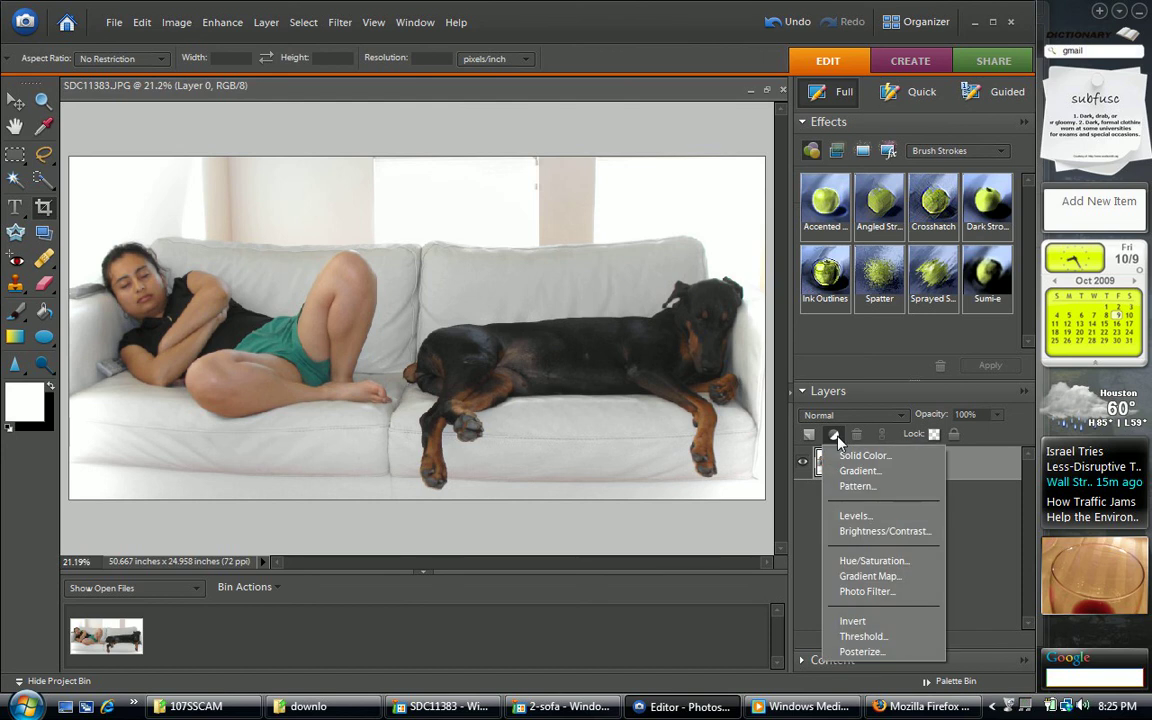
{"action": "left_click", "coordinate": [843, 434]}
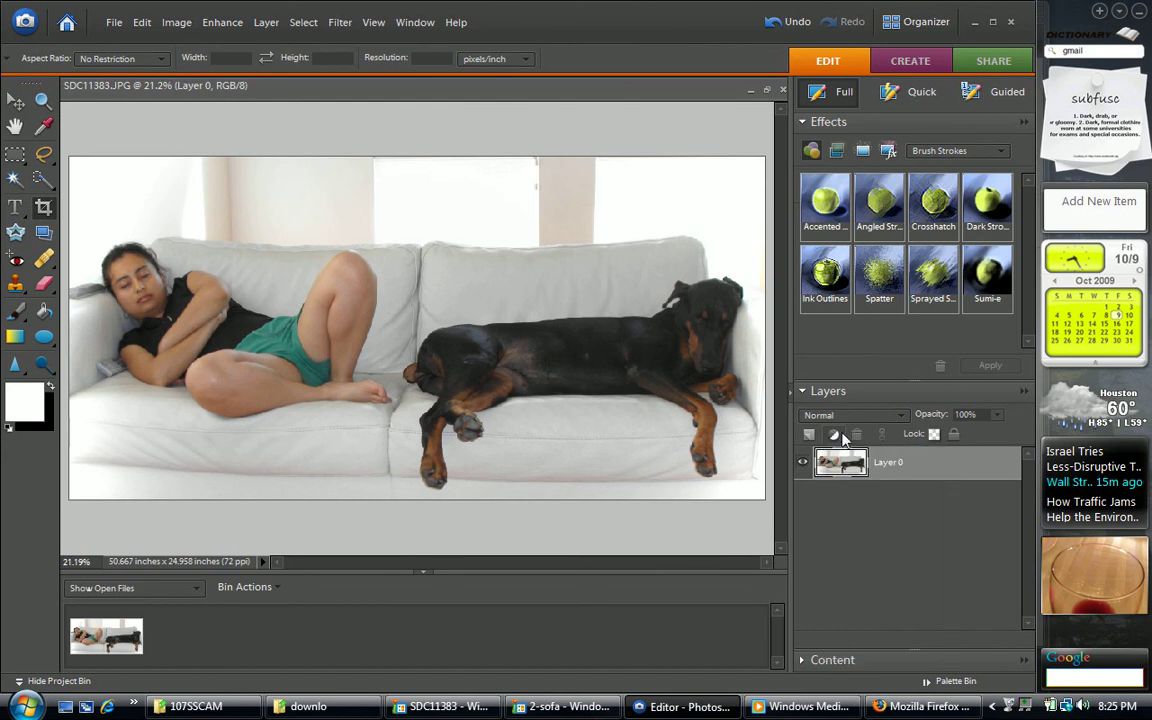
{"action": "left_click", "coordinate": [835, 436]}
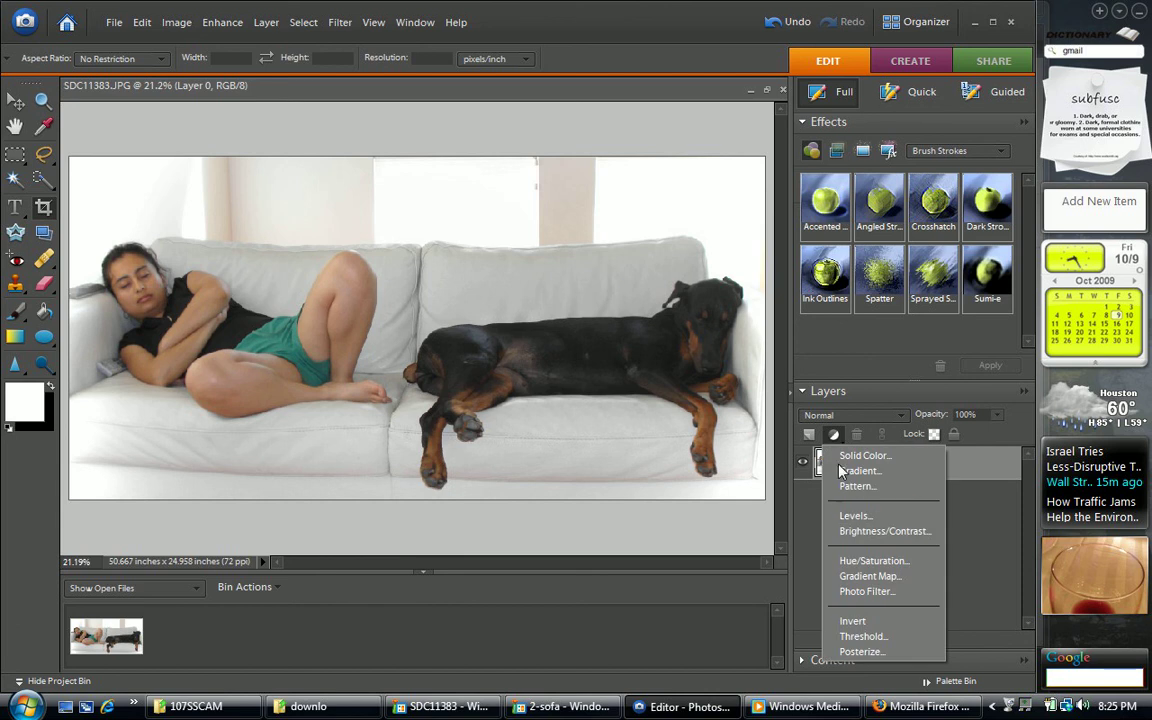
{"action": "left_click", "coordinate": [854, 517]}
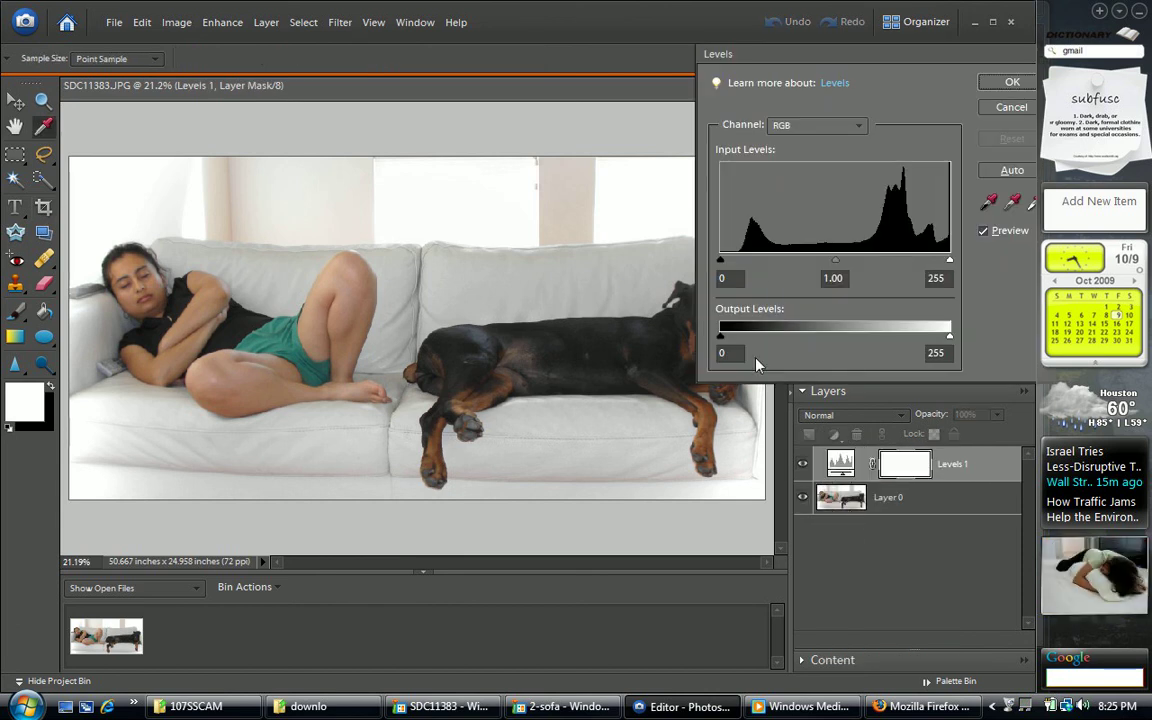
{"action": "left_click", "coordinate": [721, 259]}
{"action": "left_click_drag", "start_coordinate": [729, 261], "coordinate": [749, 264]}
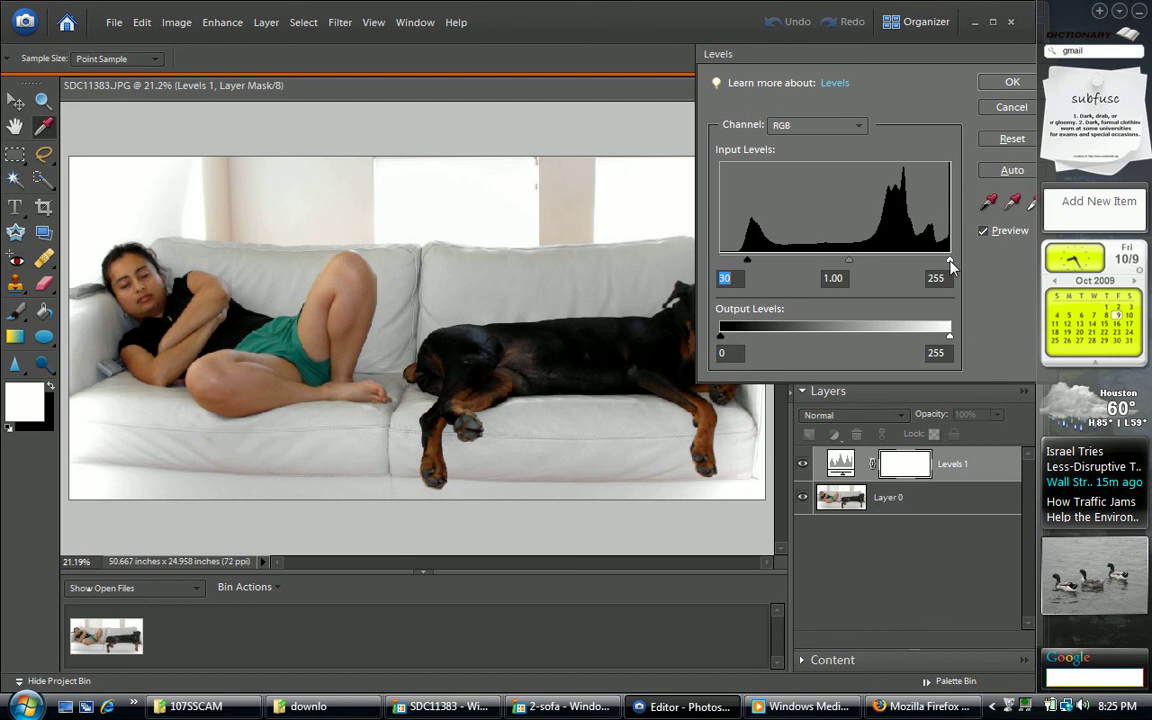
{"action": "left_click_drag", "start_coordinate": [950, 264], "coordinate": [911, 264]}
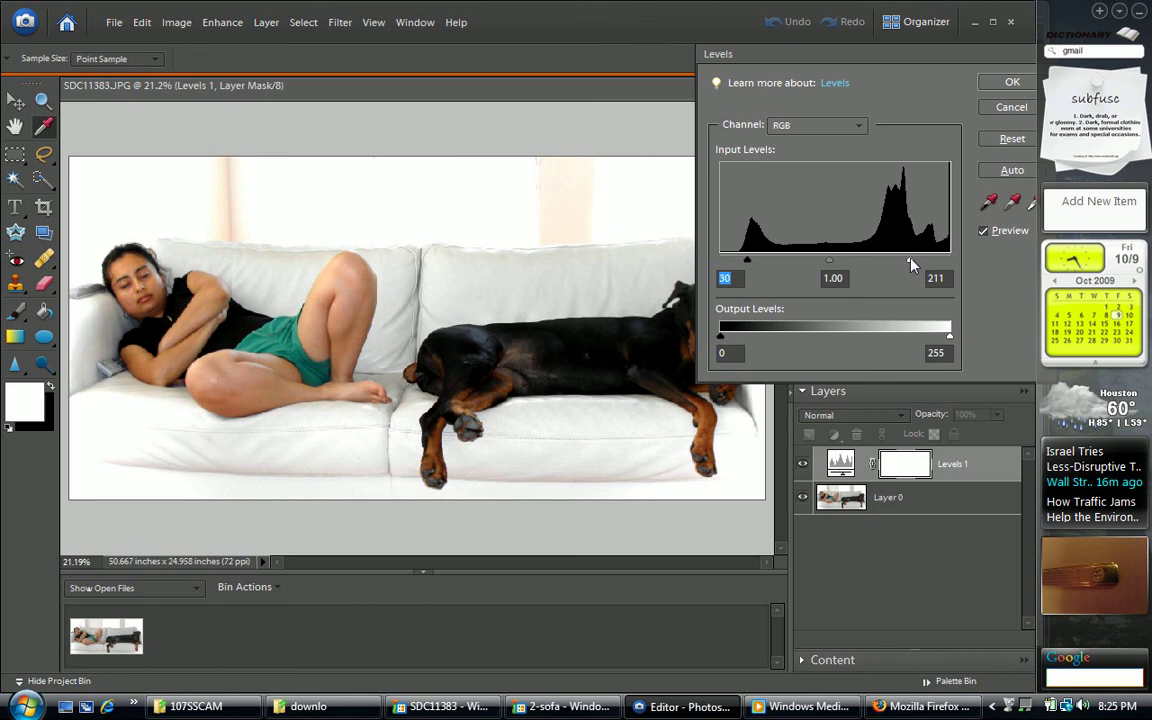
{"action": "left_click_drag", "start_coordinate": [909, 264], "coordinate": [907, 264]}
{"action": "left_click", "coordinate": [907, 263]}
{"action": "left_click", "coordinate": [1012, 83]}
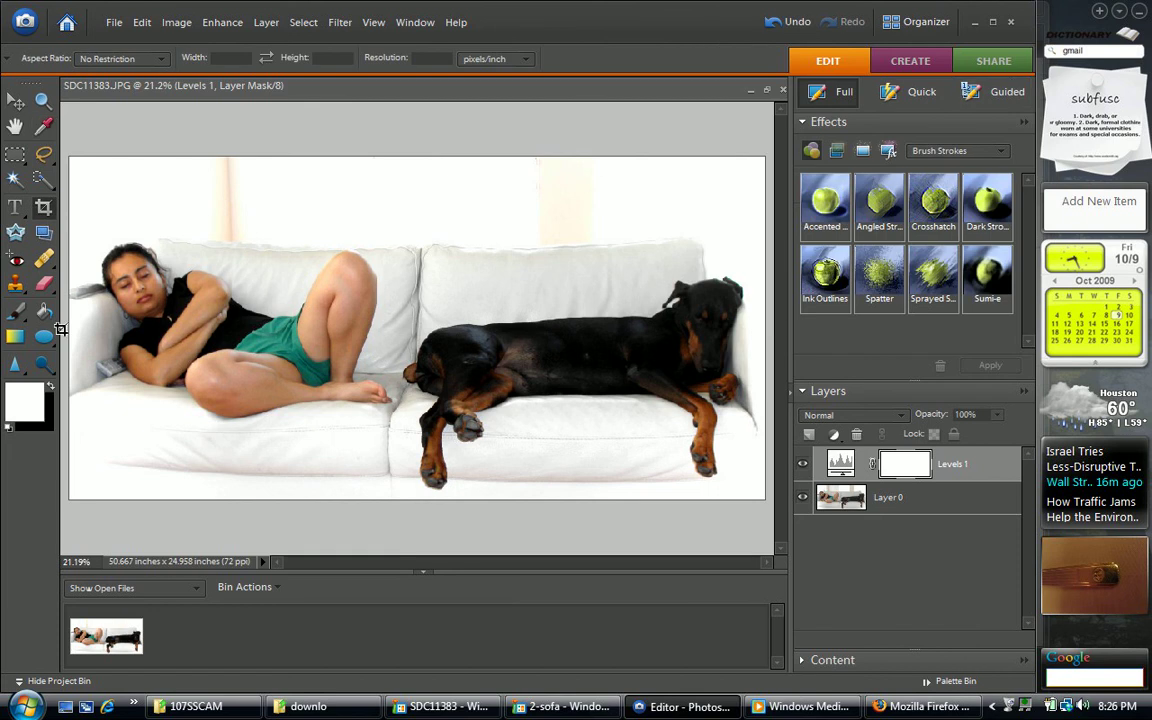
Step: Brush white over the background on Layer 0 at 600 px, then at 300 px near the dog
{"action": "left_click", "coordinate": [16, 311]}
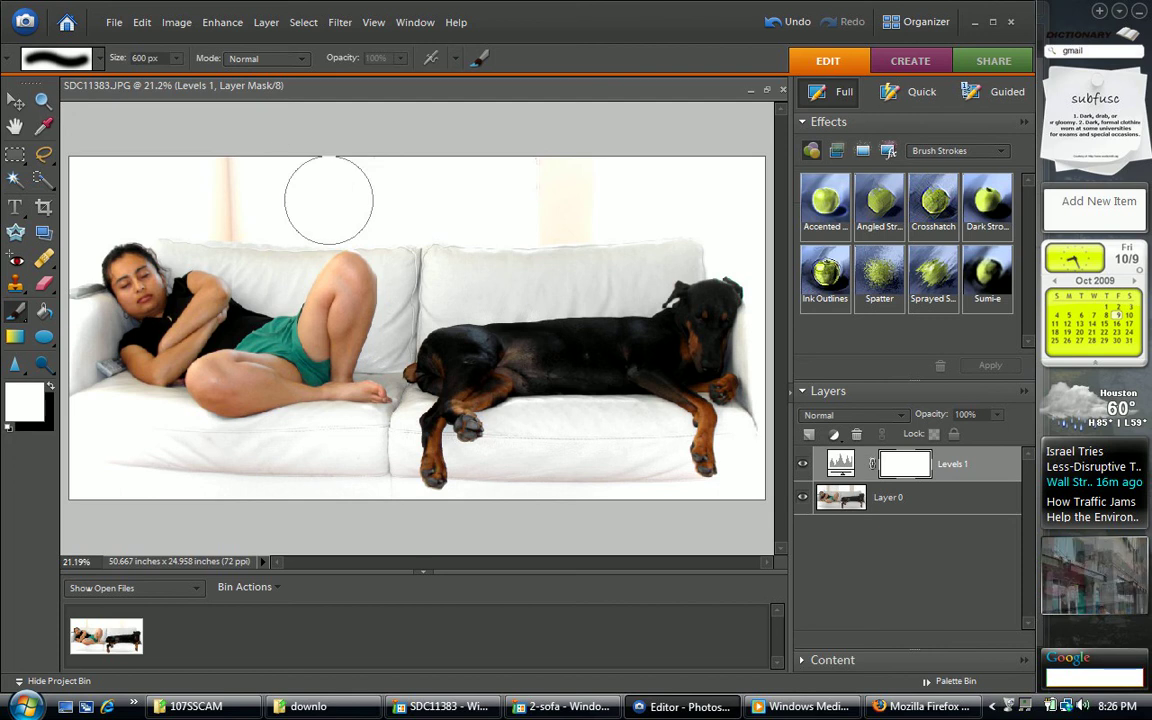
{"action": "left_click", "coordinate": [922, 507]}
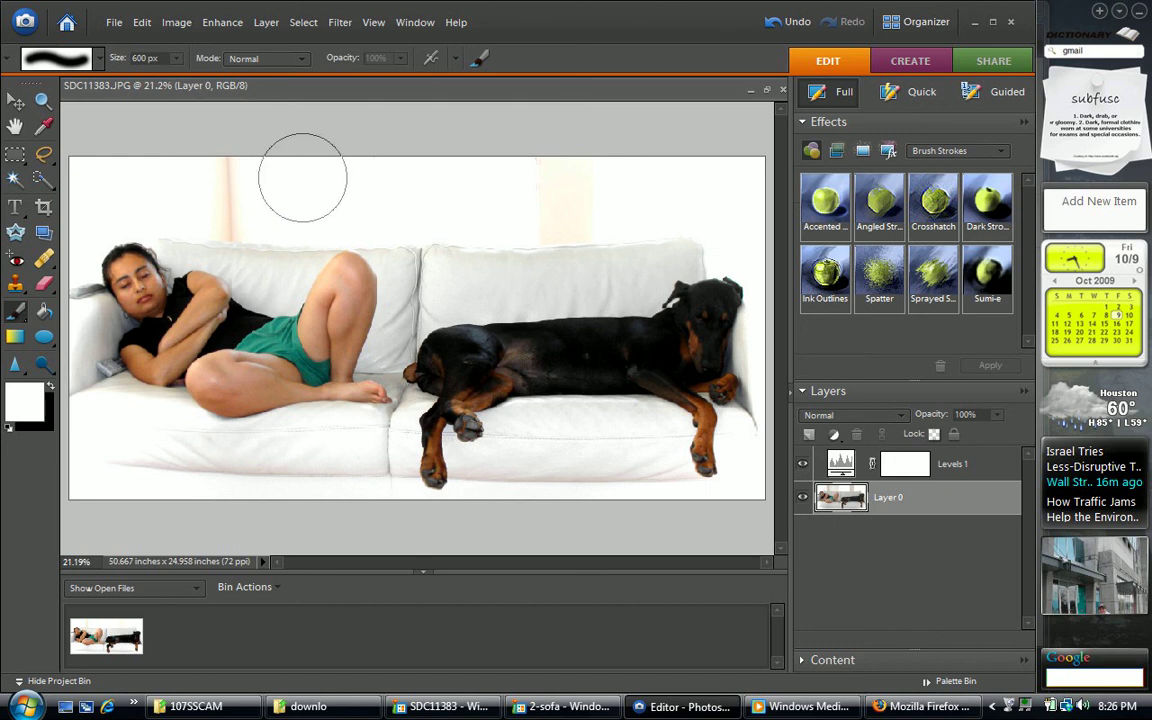
{"action": "left_click_drag", "start_coordinate": [273, 165], "coordinate": [241, 165]}
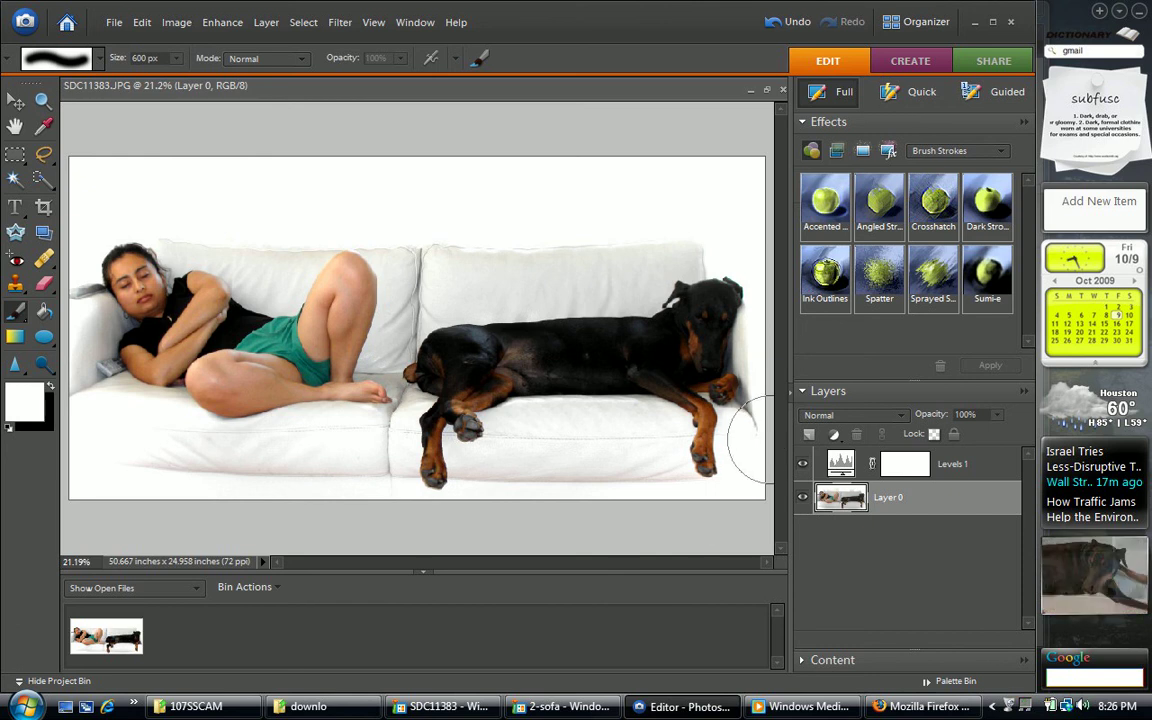
{"action": "key", "text": "bracketleft"}
{"action": "key", "text": "bracketleft"}
{"action": "key", "text": "bracketleft"}
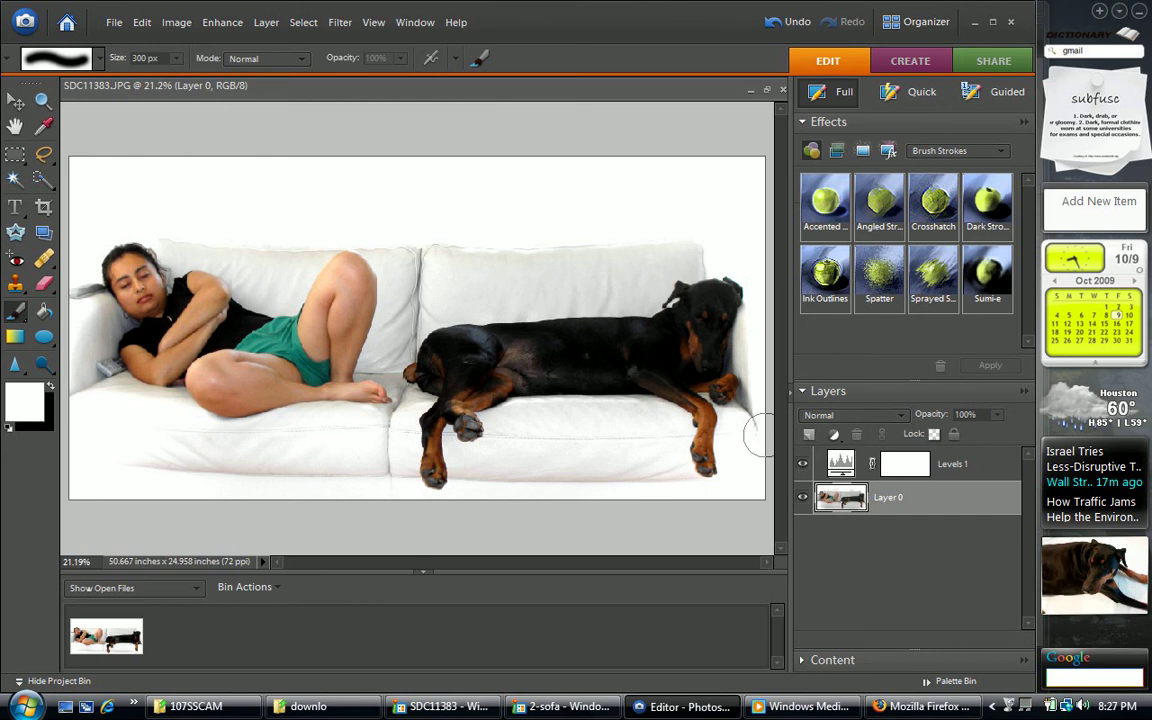
{"action": "left_click", "coordinate": [760, 435]}
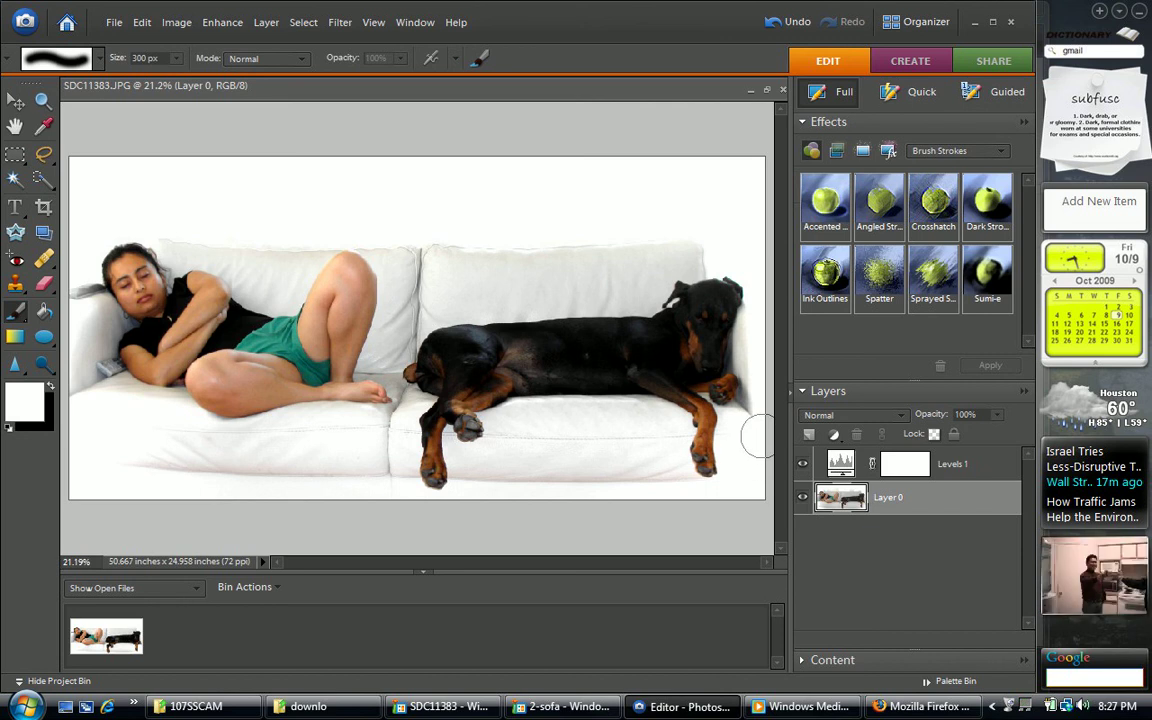
Step: Compare the SDC11383 and 2-sofa photos against the editor, then bring Firefox to the front
{"action": "left_click", "coordinate": [466, 708]}
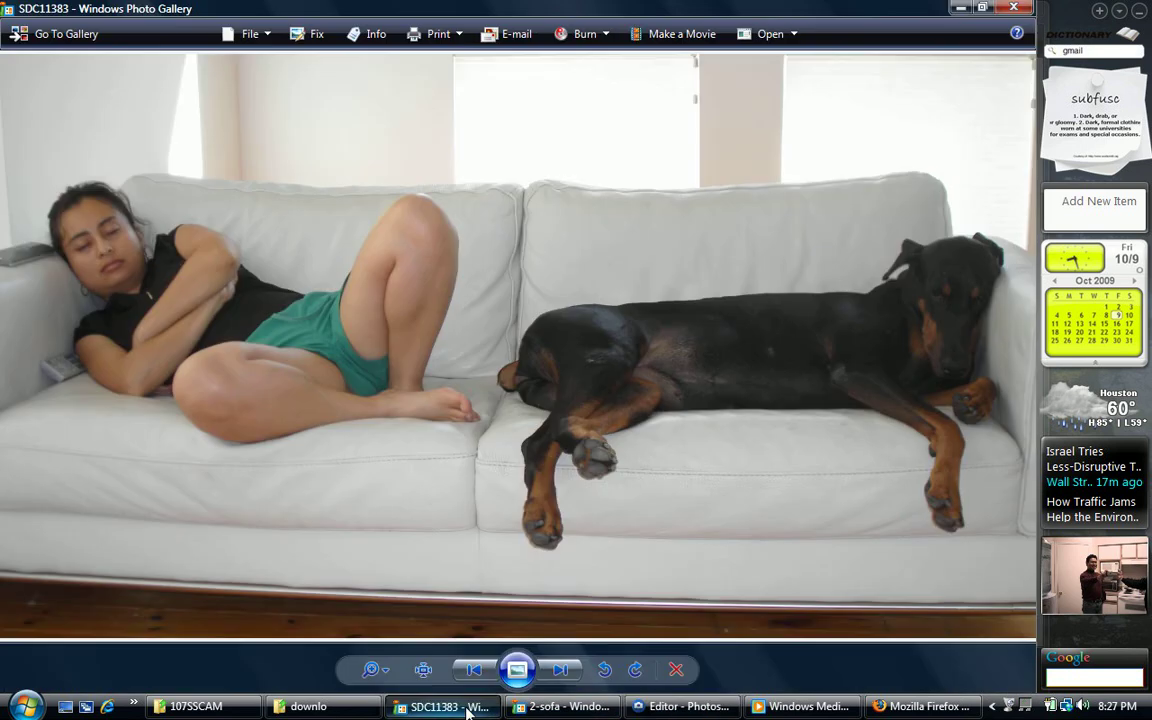
{"action": "left_click", "coordinate": [545, 708]}
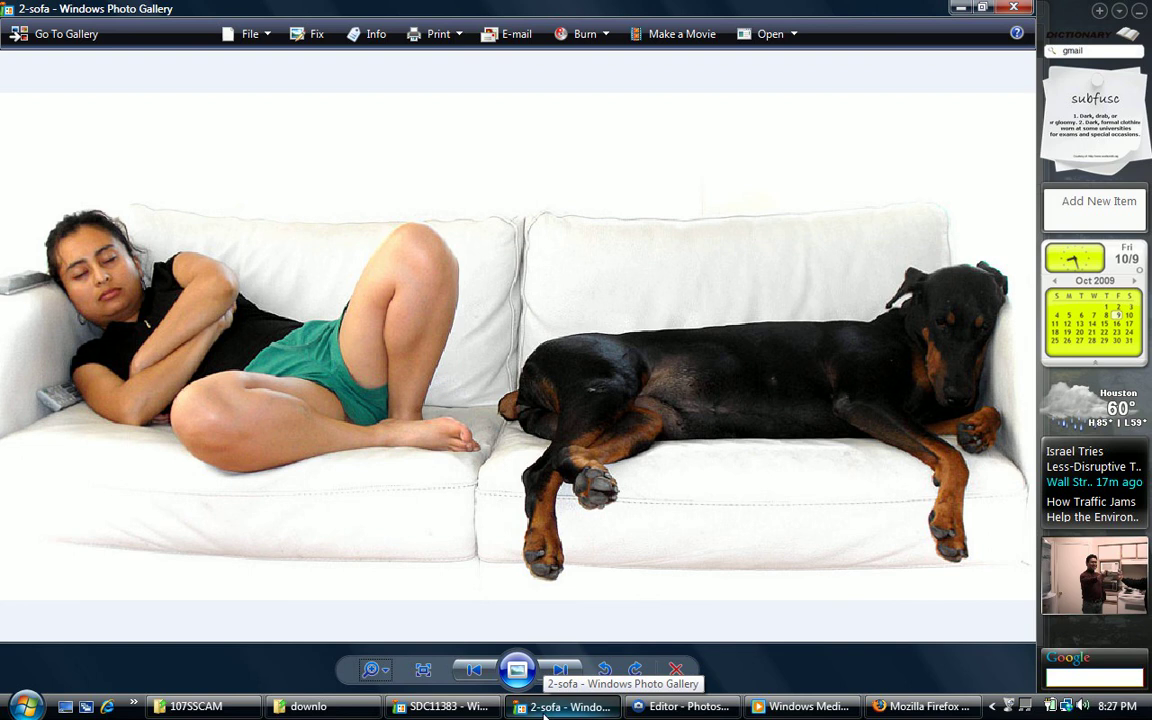
{"action": "mouse_move", "coordinate": [800, 707]}
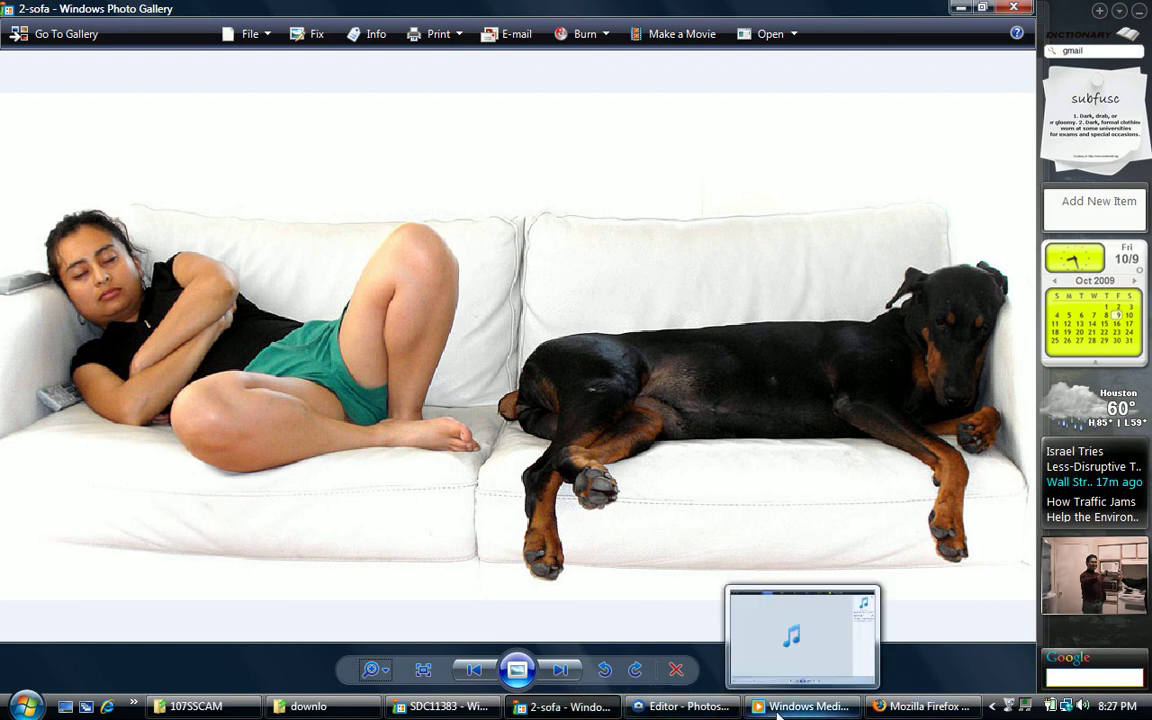
{"action": "left_click", "coordinate": [675, 710]}
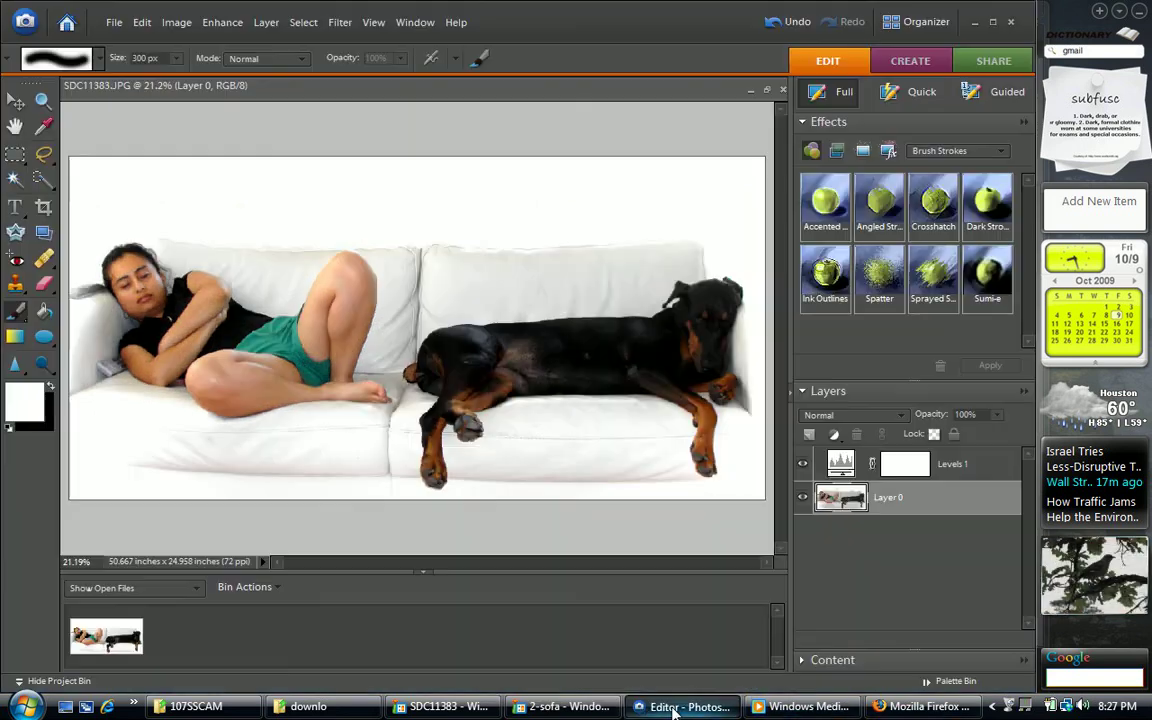
{"action": "left_click", "coordinate": [897, 710]}
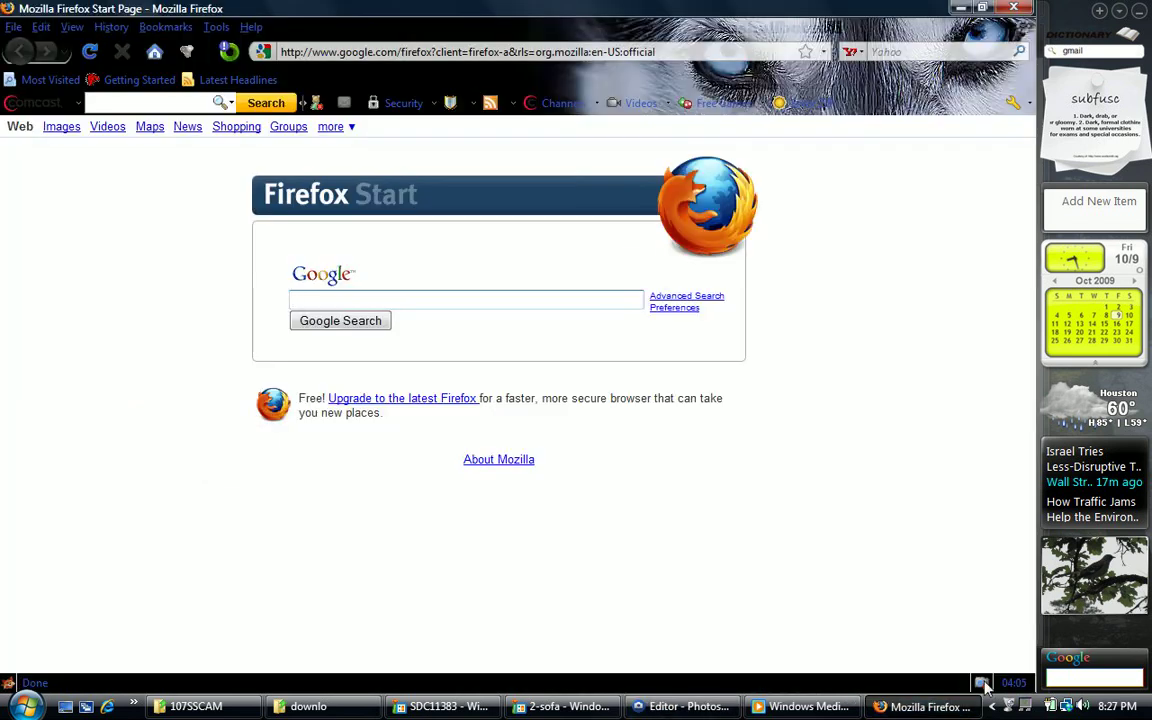